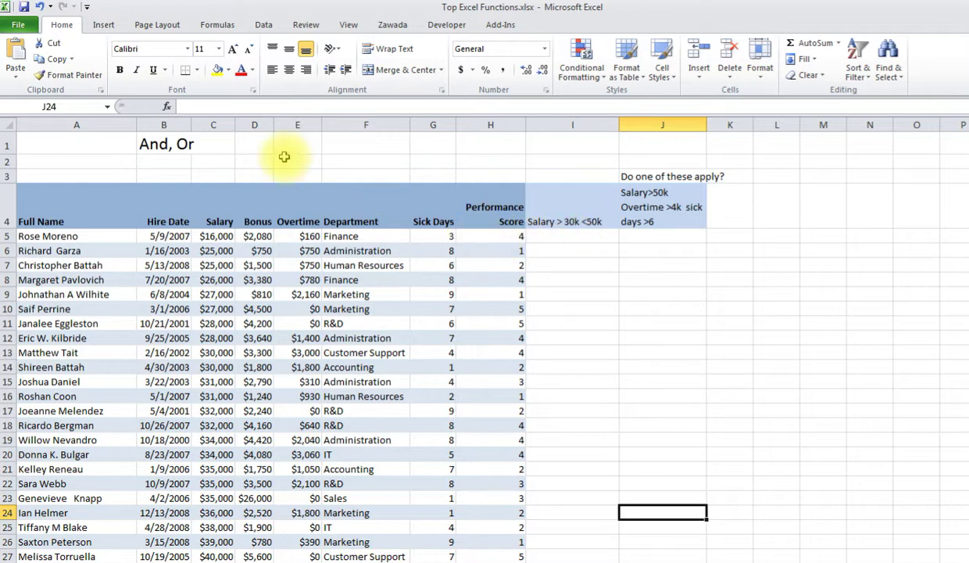
{"action": "left_click", "coordinate": [580, 264]}
{"action": "left_click", "coordinate": [573, 239]}
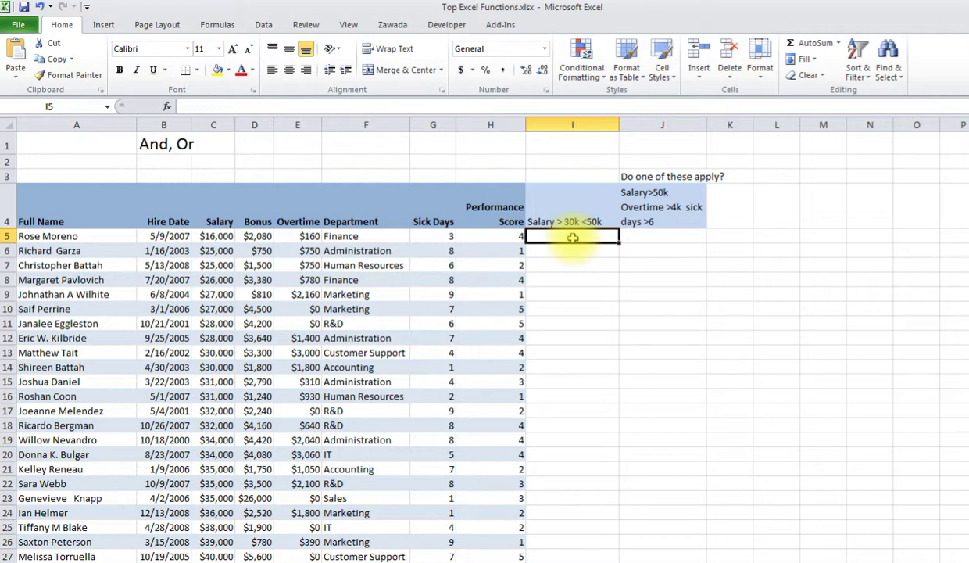
{"action": "left_click", "coordinate": [658, 241]}
{"action": "left_click", "coordinate": [589, 239]}
{"action": "left_click", "coordinate": [579, 264]}
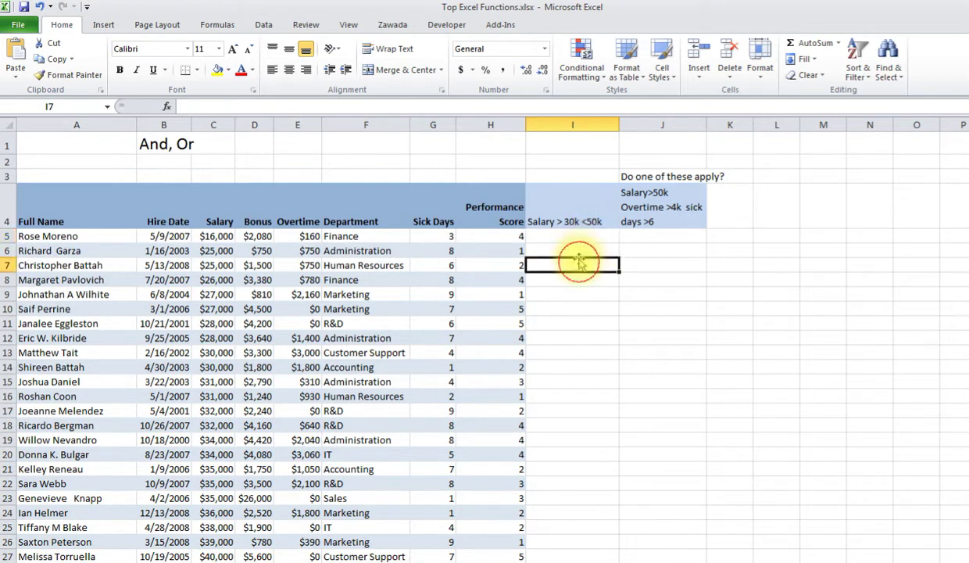
Insert an AND function in cell I5 with C5>30000 as its first condition.
{"action": "left_click", "coordinate": [578, 237]}
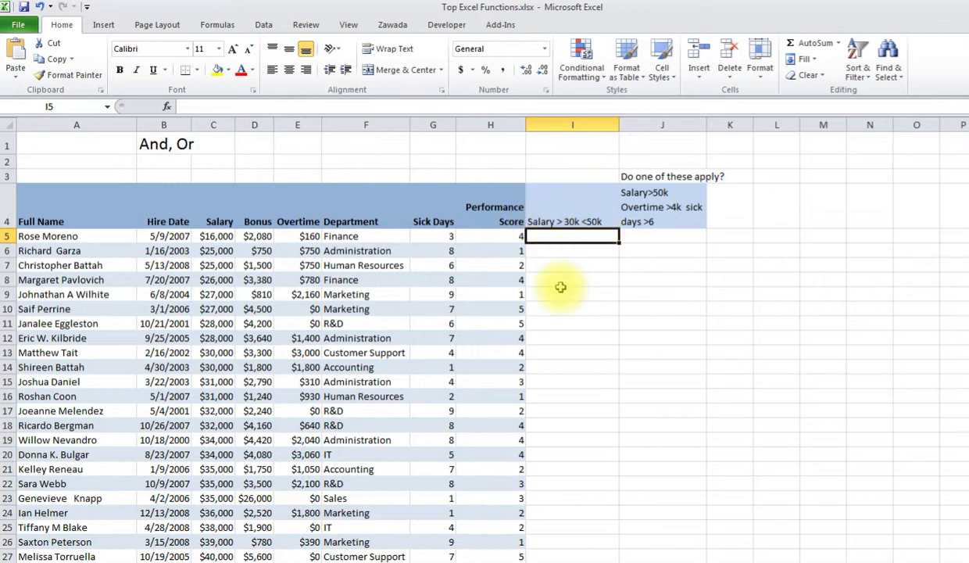
{"action": "left_click", "coordinate": [167, 108]}
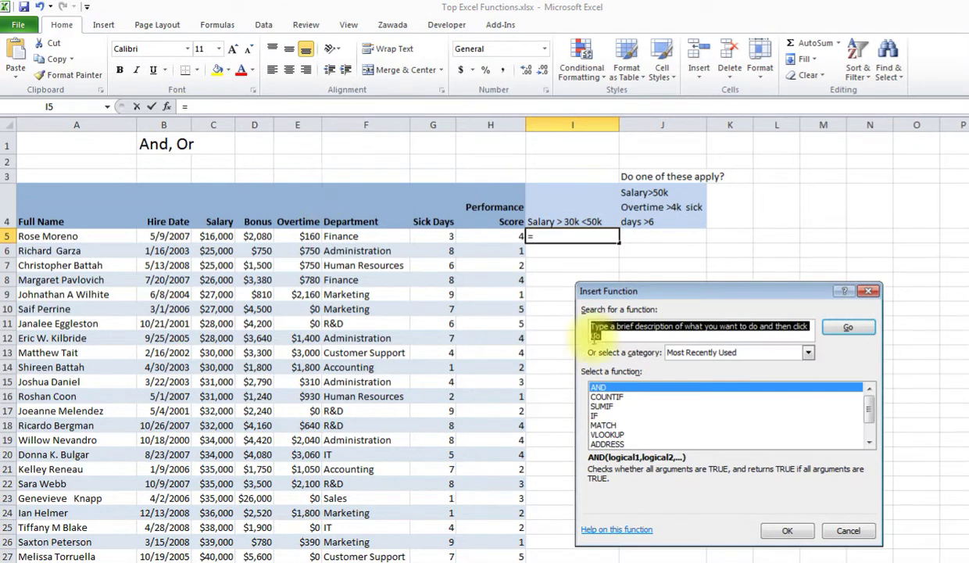
{"action": "left_click", "coordinate": [649, 387]}
{"action": "double_click", "coordinate": [648, 387]}
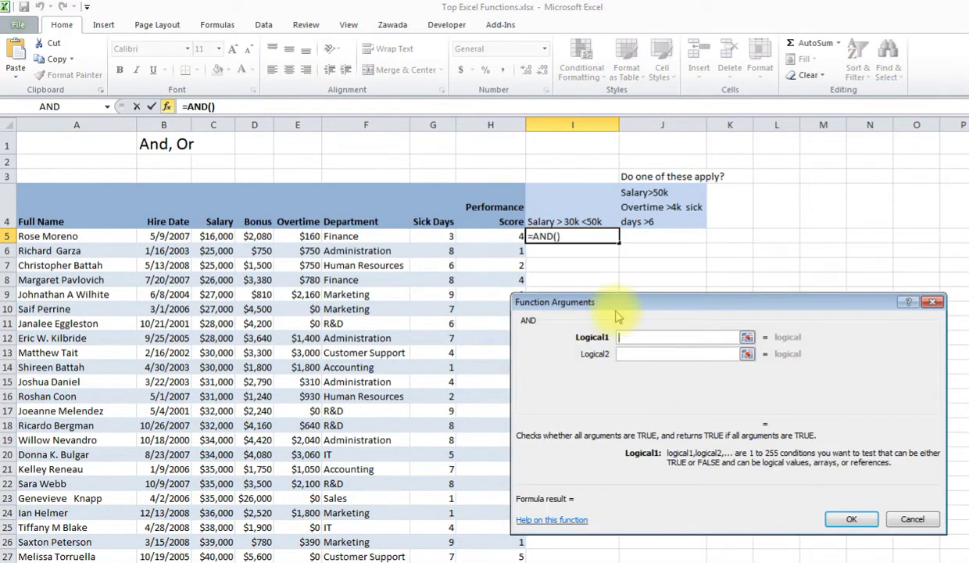
{"action": "left_click", "coordinate": [210, 236]}
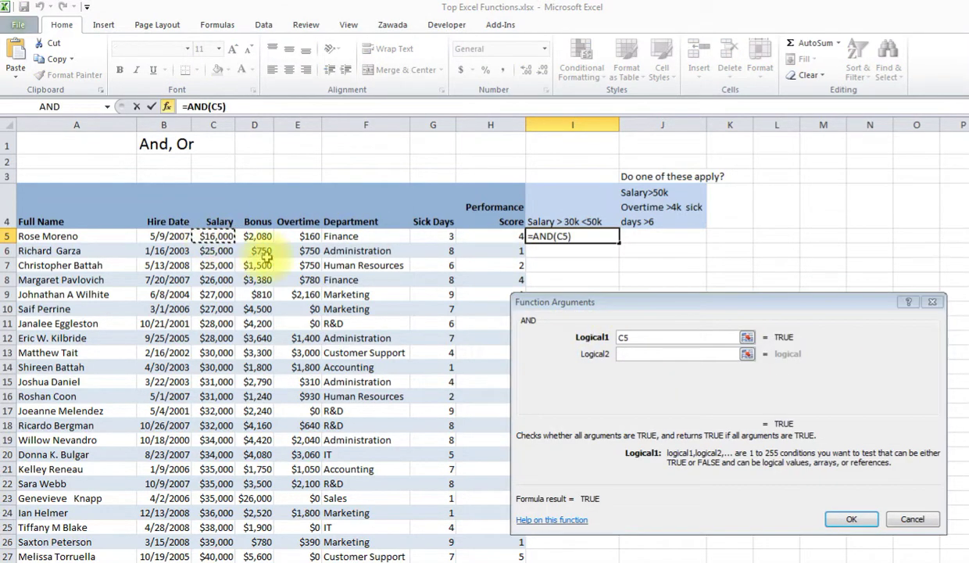
{"action": "left_click", "coordinate": [649, 337]}
{"action": "type", "text": ">"}
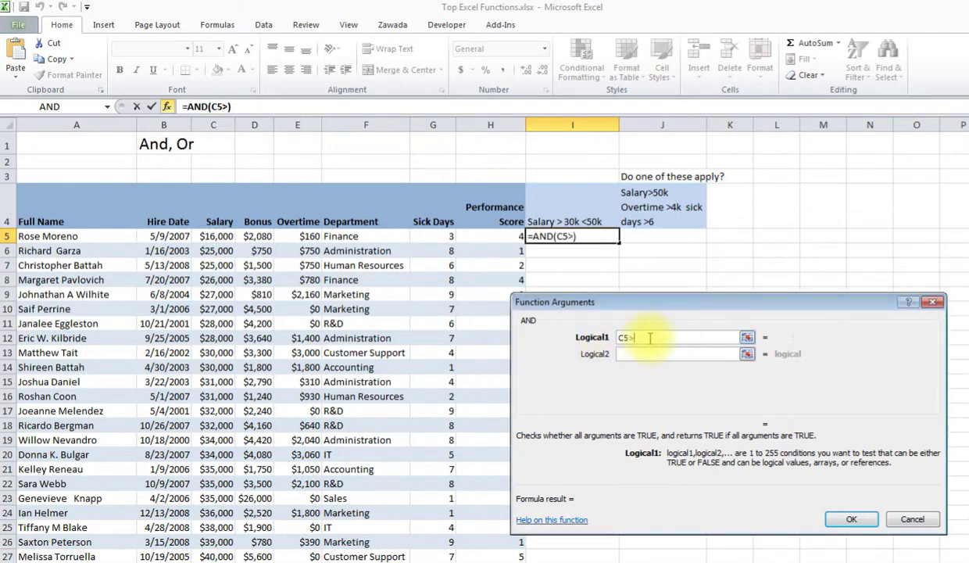
{"action": "type", "text": "3000"}
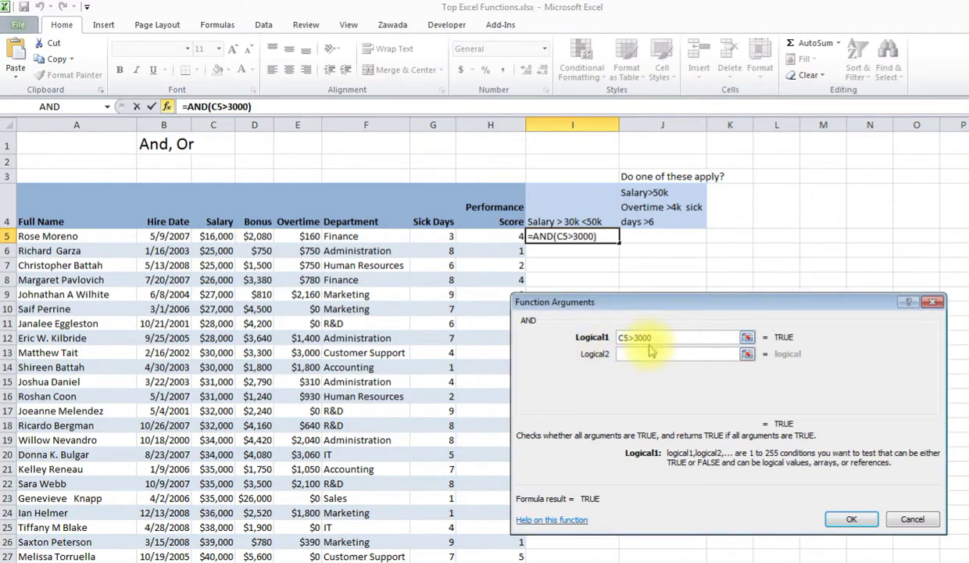
{"action": "type", "text": "0"}
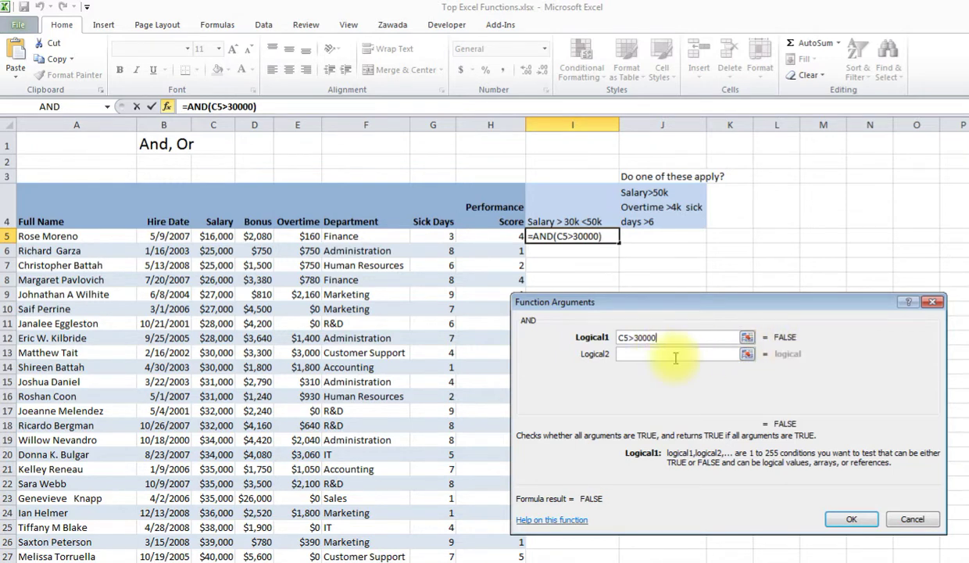
Add C5<50000 as the second AND condition, then copy the finished formula from I5 down column I.
{"action": "left_click", "coordinate": [642, 357]}
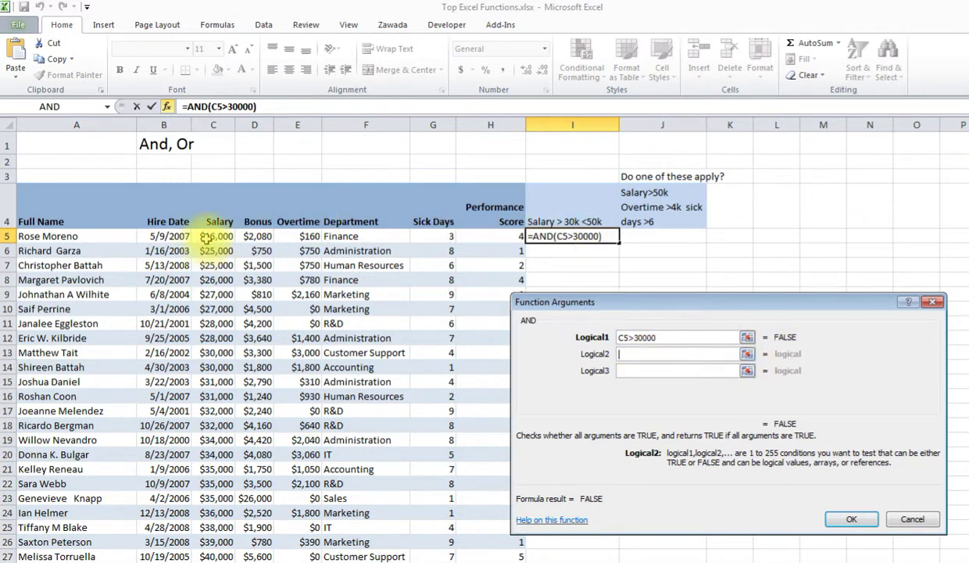
{"action": "left_click", "coordinate": [216, 236]}
{"action": "type", "text": "<5"}
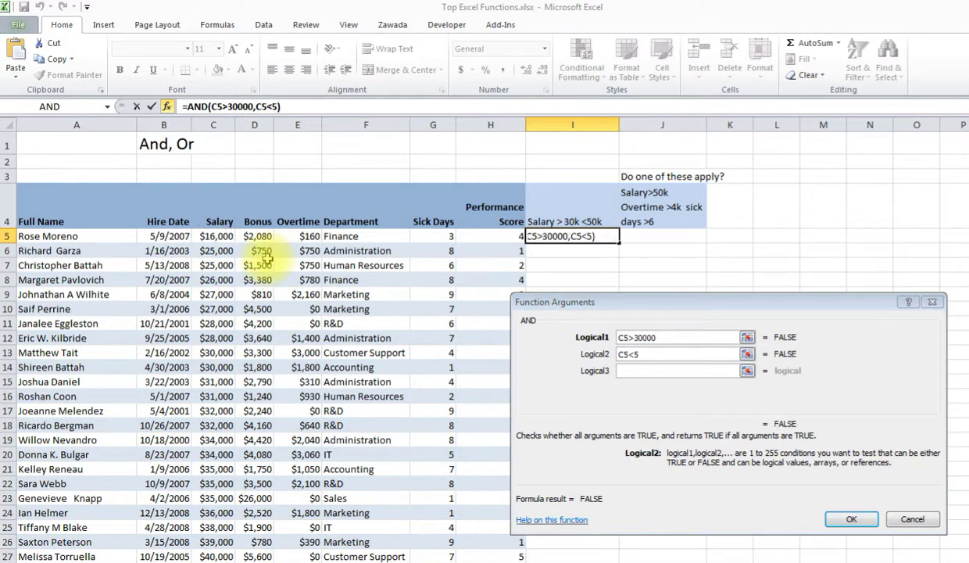
{"action": "type", "text": "0000"}
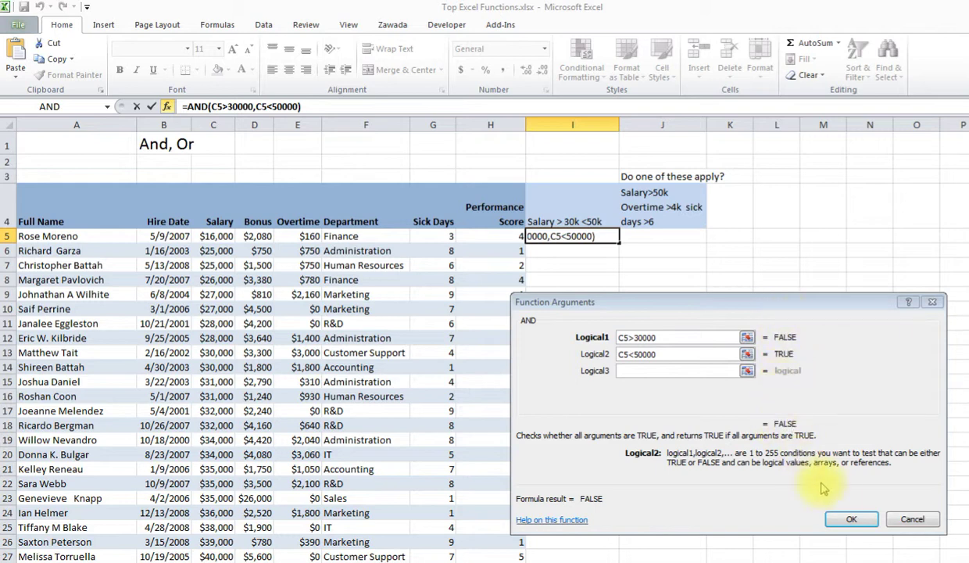
{"action": "left_click", "coordinate": [832, 519]}
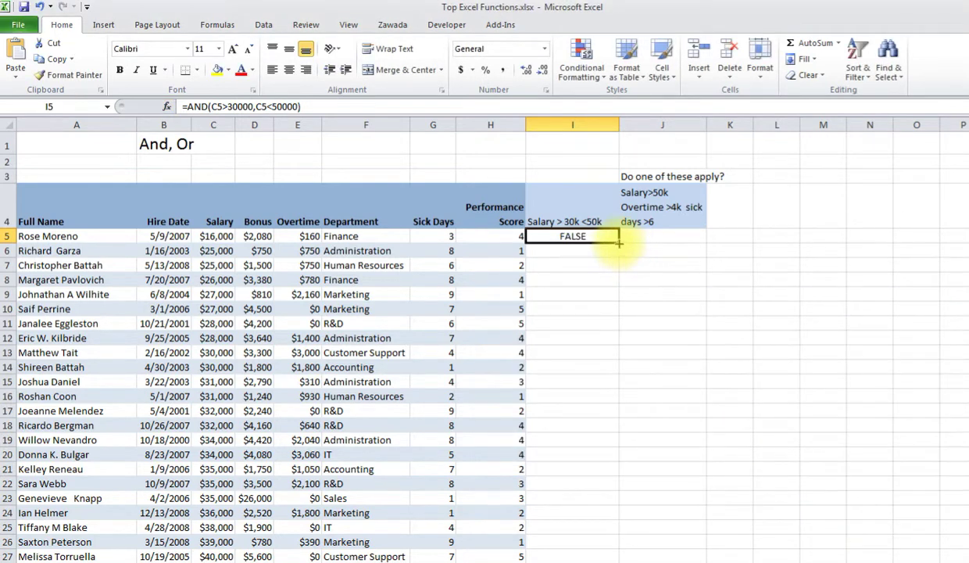
{"action": "left_click_drag", "start_coordinate": [617, 243], "coordinate": [618, 544]}
Compare the AND results in column I with the salaries in column C, down to row 15.
{"action": "left_click", "coordinate": [572, 265]}
{"action": "left_click", "coordinate": [572, 294]}
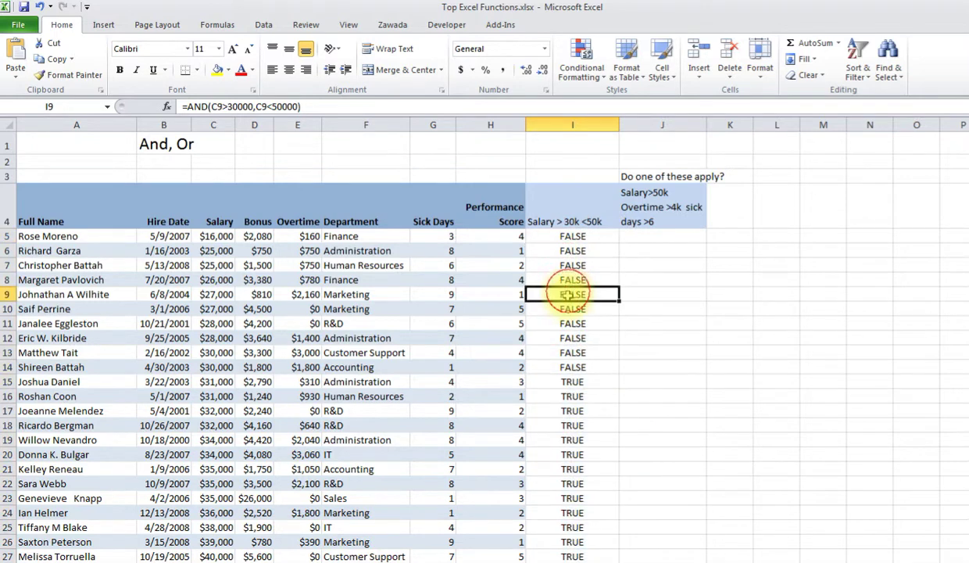
{"action": "left_click", "coordinate": [571, 323]}
{"action": "left_click", "coordinate": [212, 308]}
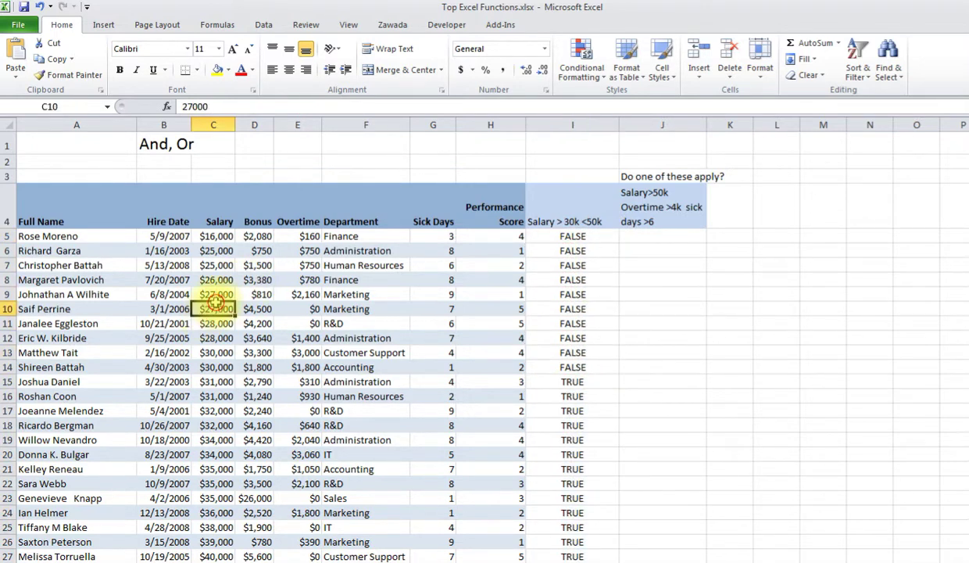
{"action": "left_click", "coordinate": [213, 336]}
{"action": "left_click", "coordinate": [212, 294]}
{"action": "left_click", "coordinate": [214, 323]}
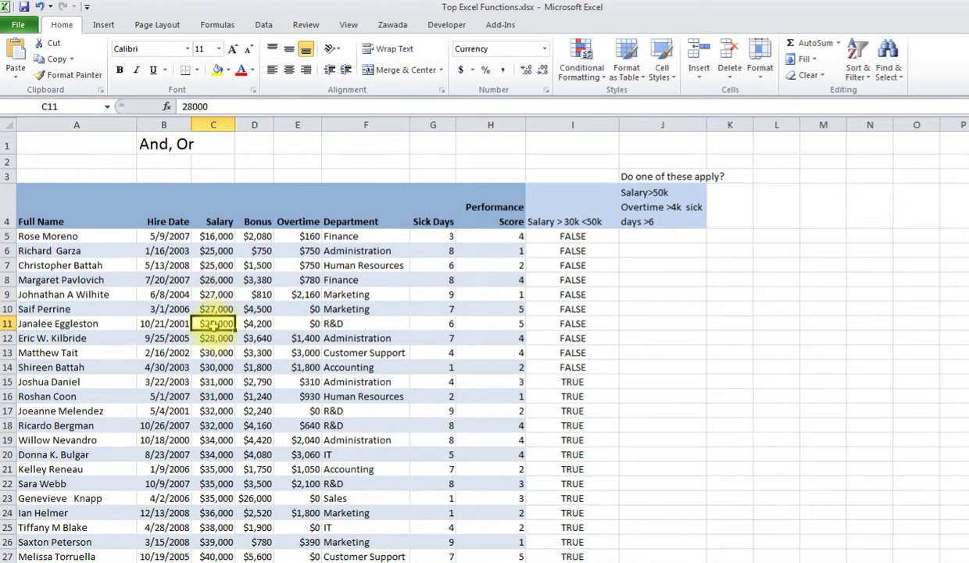
{"action": "left_click", "coordinate": [213, 338]}
{"action": "left_click", "coordinate": [214, 353]}
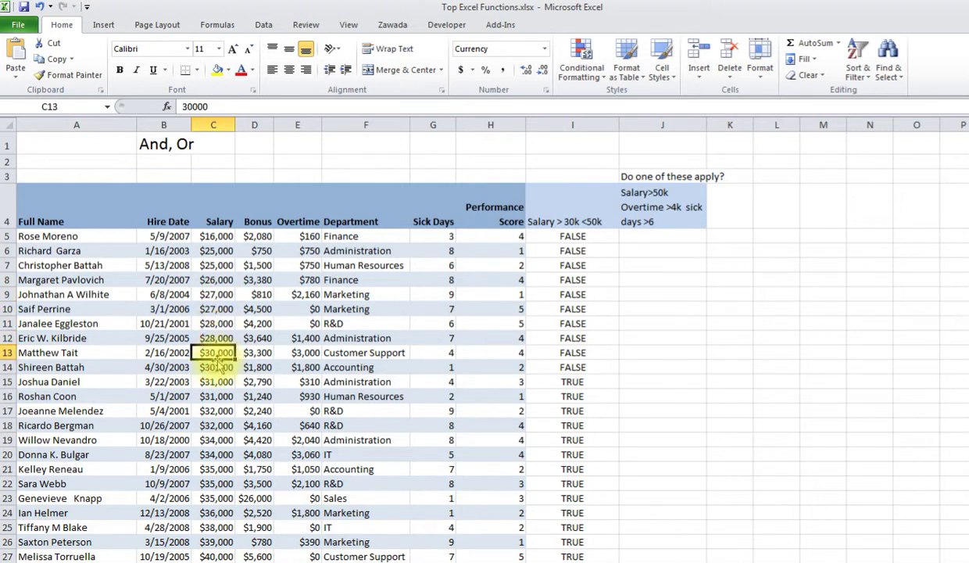
{"action": "left_click", "coordinate": [215, 367]}
{"action": "left_click", "coordinate": [217, 382]}
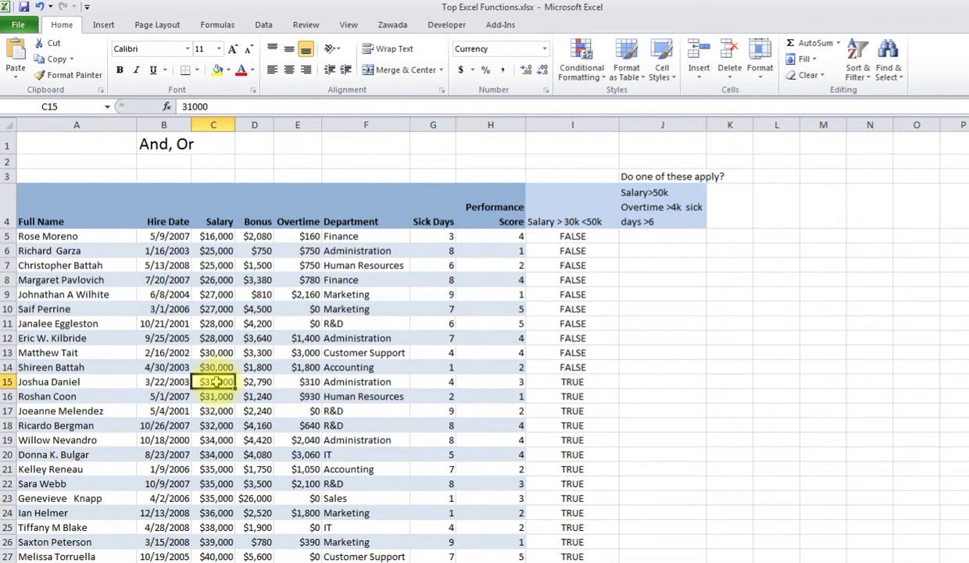
Examine the copied AND formulas and their results in column I from row 15 to row 18.
{"action": "key", "text": "Right"}
{"action": "key", "text": "Right"}
{"action": "key", "text": "Right"}
{"action": "key", "text": "Right"}
{"action": "key", "text": "Right"}
{"action": "key", "text": "Right"}
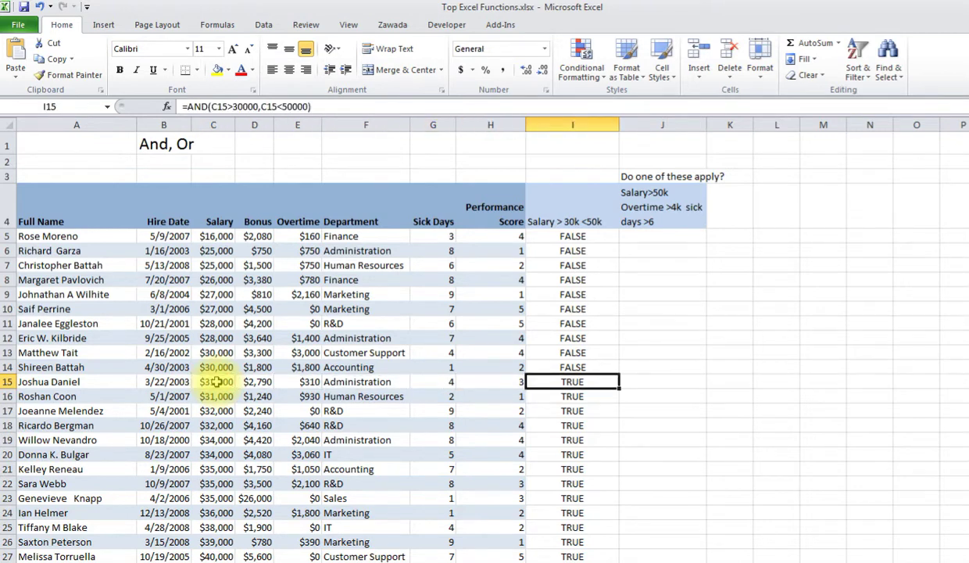
{"action": "key", "text": "Down"}
{"action": "key", "text": "Down"}
{"action": "key", "text": "Down"}
{"action": "key", "text": "Down"}
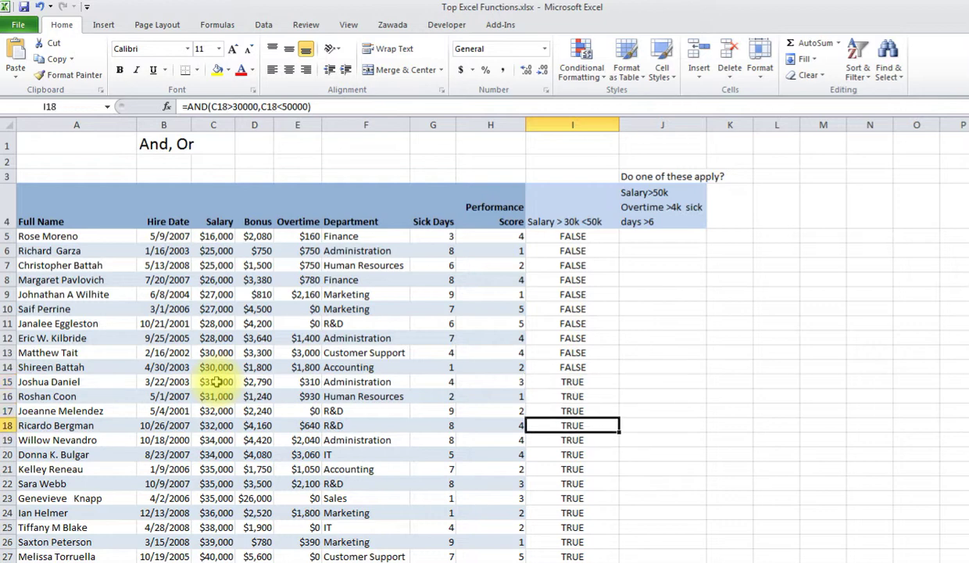
{"action": "key", "text": "Up"}
{"action": "key", "text": "Up"}
{"action": "key", "text": "Up"}
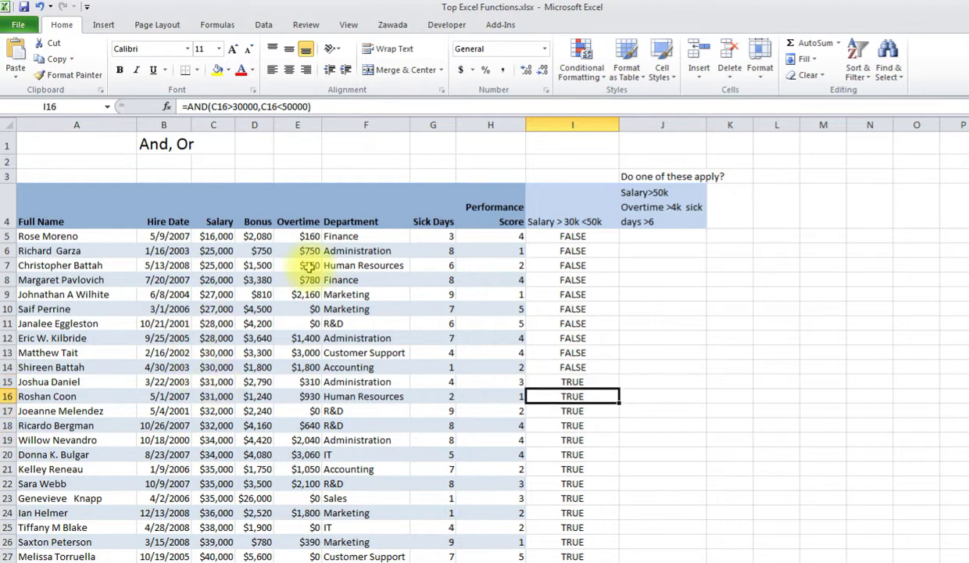
Search for the OR function and insert it in cell J5, keeping its arguments dialog clear of the headers.
{"action": "left_click", "coordinate": [651, 235]}
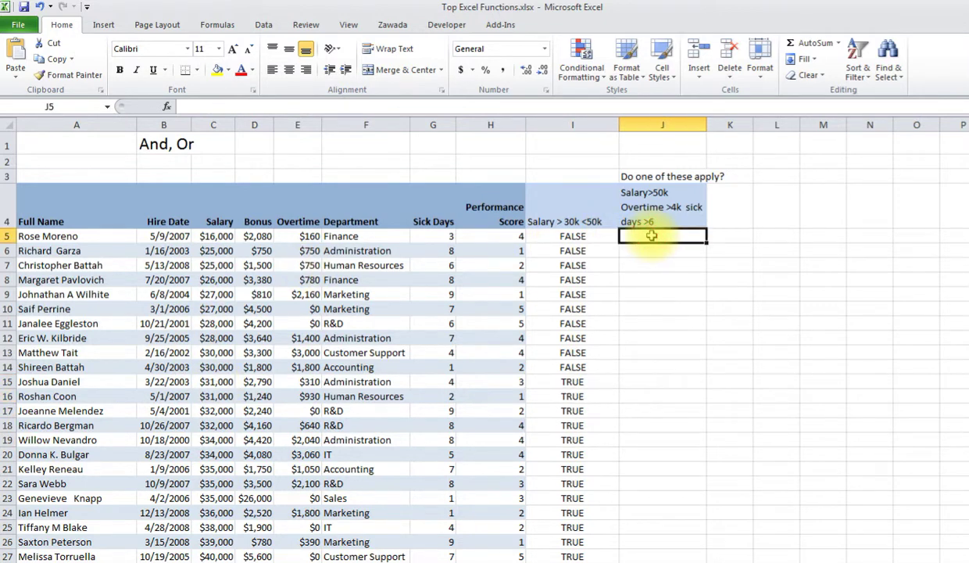
{"action": "left_click", "coordinate": [166, 107]}
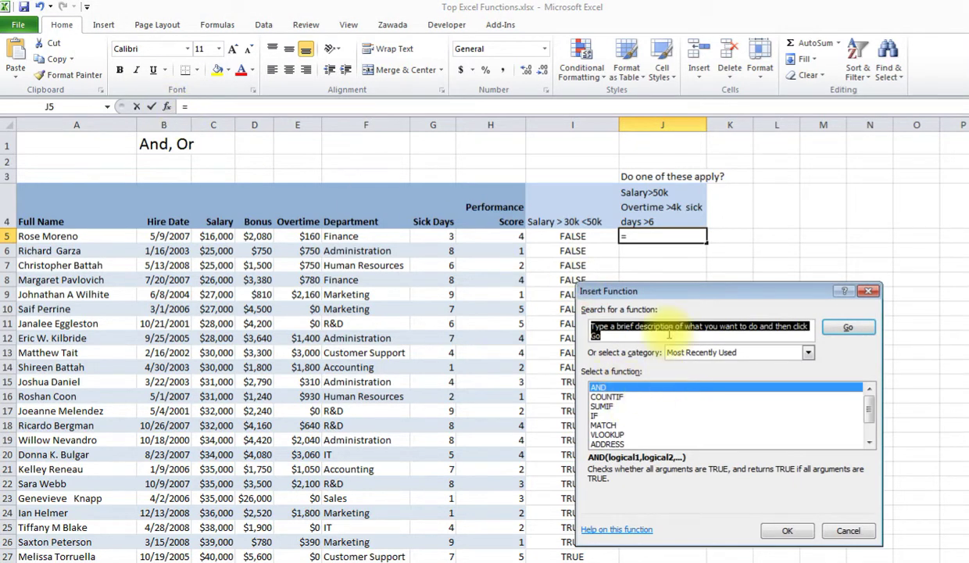
{"action": "type", "text": "or"}
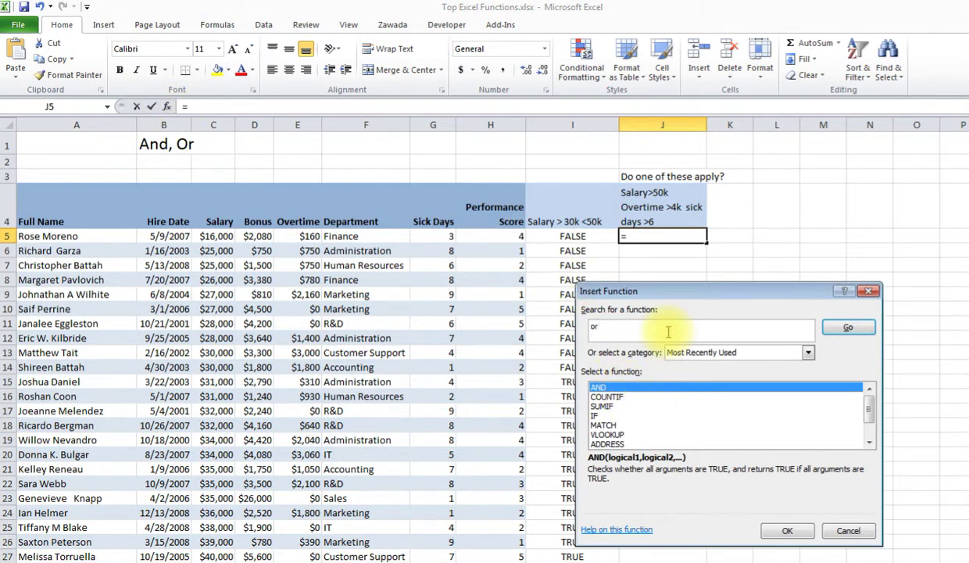
{"action": "left_click", "coordinate": [844, 328]}
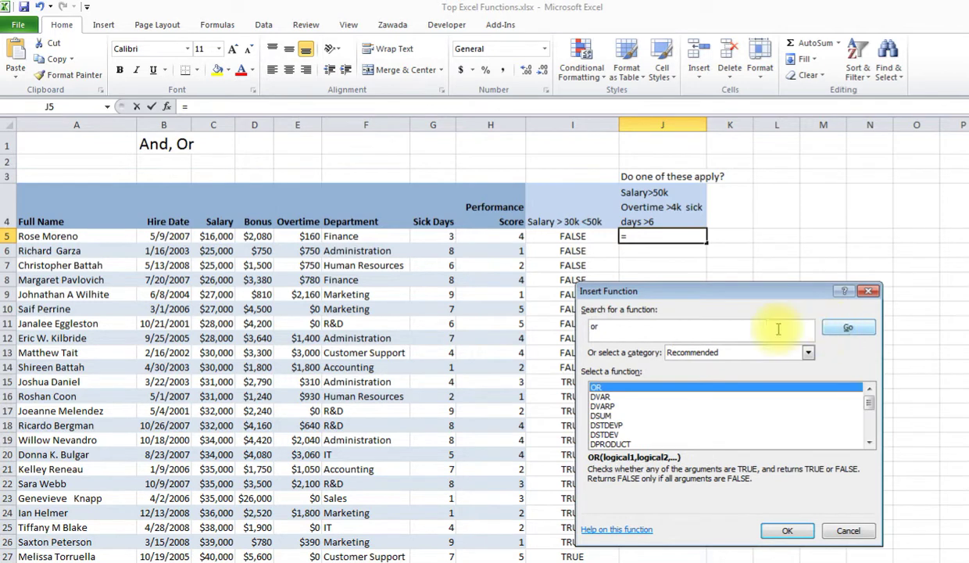
{"action": "double_click", "coordinate": [641, 387]}
{"action": "left_click_drag", "start_coordinate": [660, 301], "coordinate": [636, 292]}
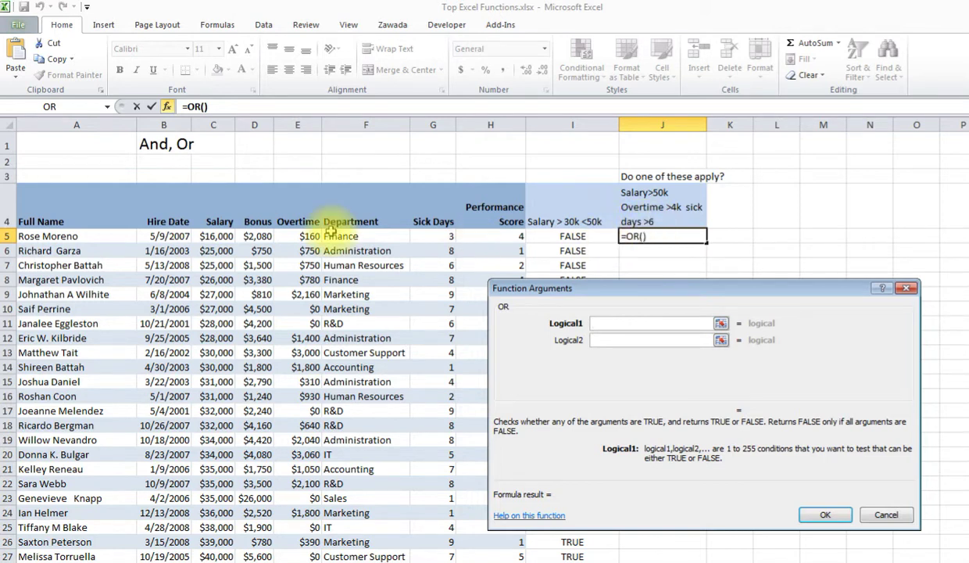
Set the first two OR conditions to C5>50000 for salary and E5>4000 for overtime.
{"action": "left_click", "coordinate": [212, 234]}
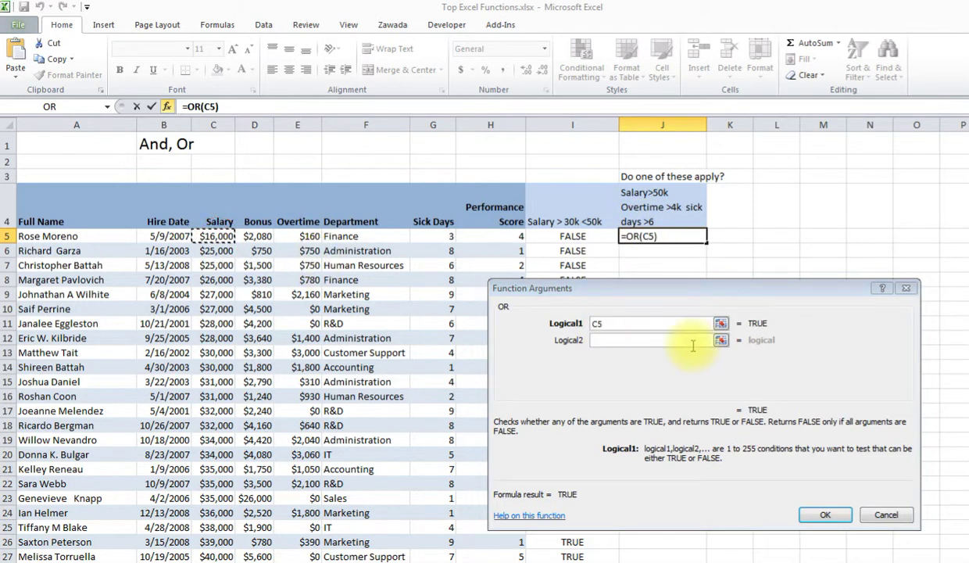
{"action": "type", "text": ">"}
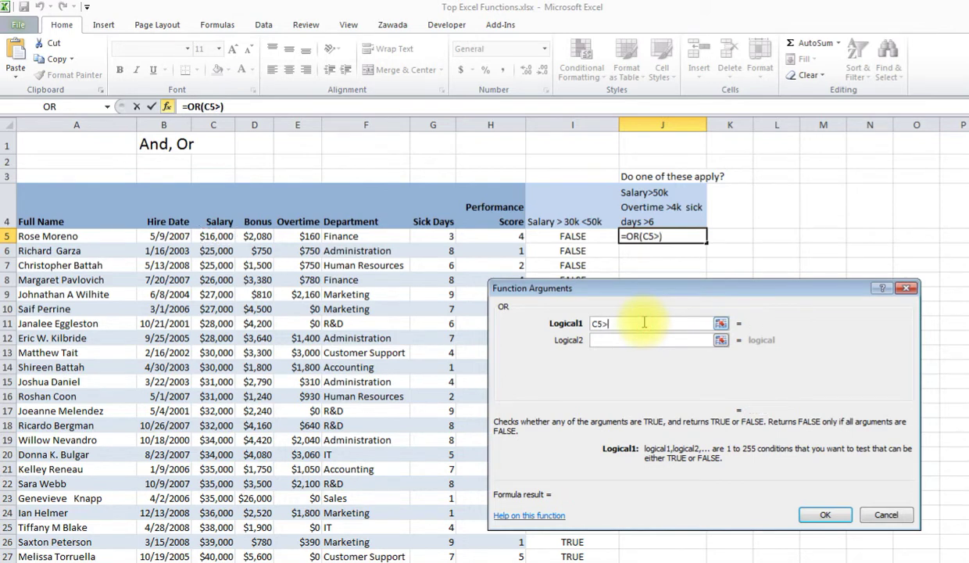
{"action": "type", "text": "50000"}
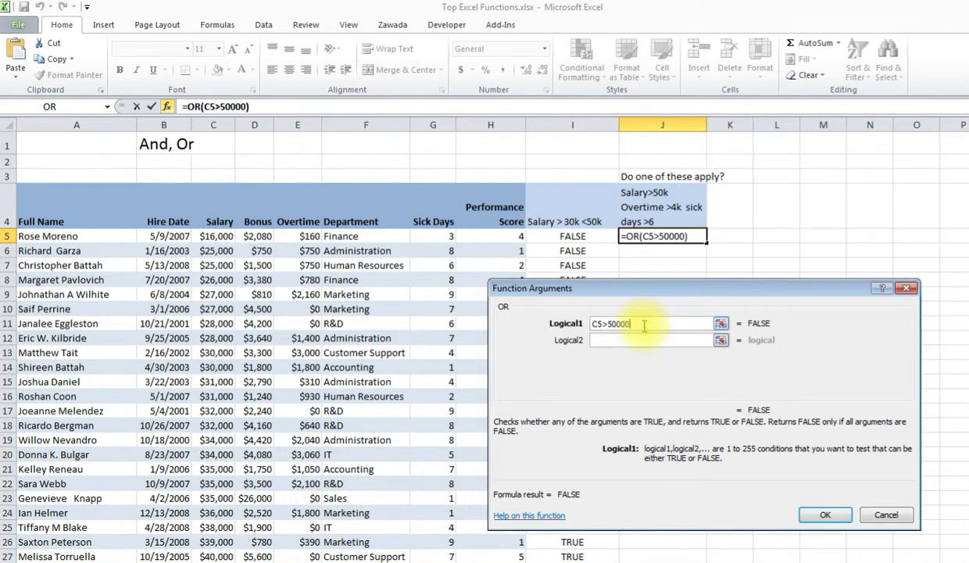
{"action": "left_click", "coordinate": [614, 340]}
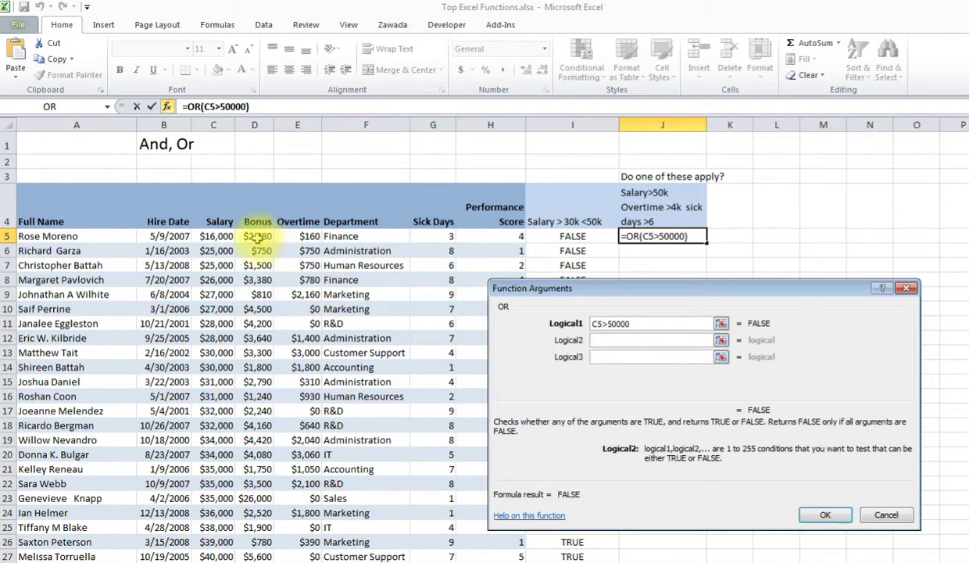
{"action": "left_click", "coordinate": [289, 233]}
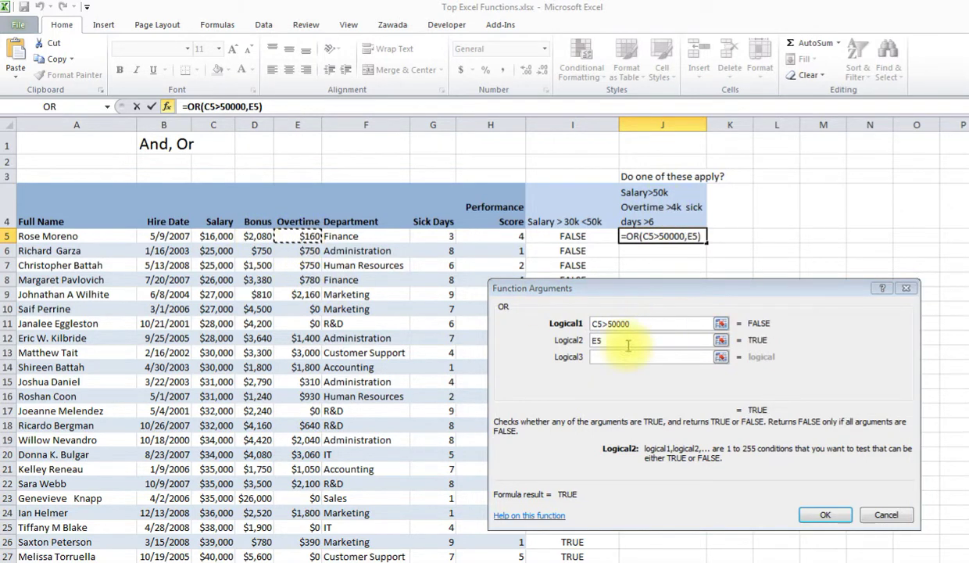
{"action": "type", "text": ">4"}
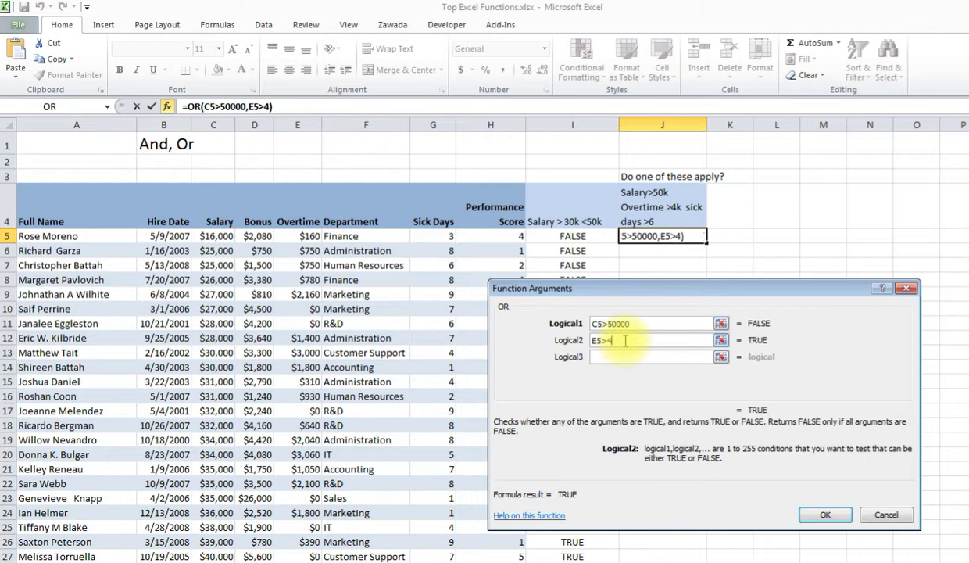
{"action": "type", "text": "000"}
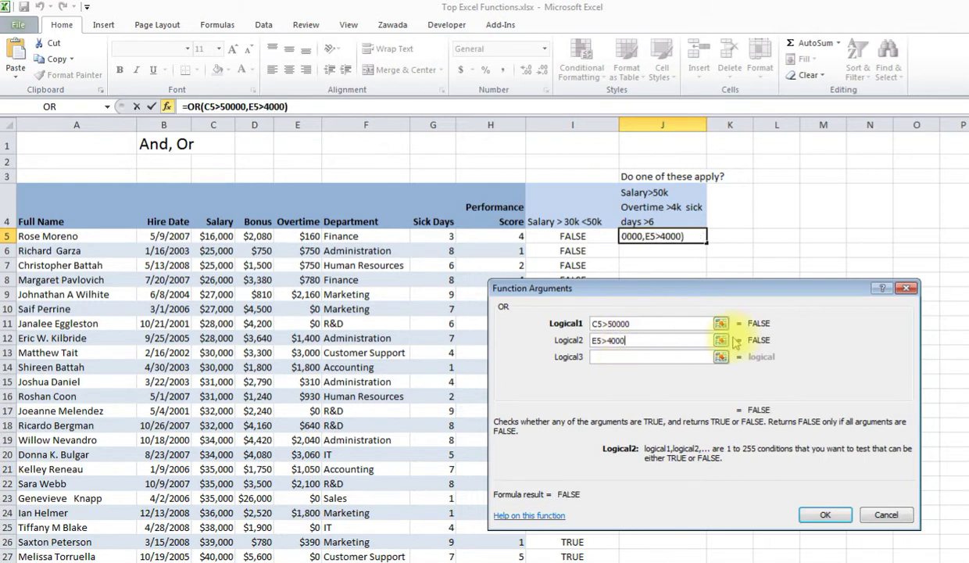
Complete the OR formula in J5 with G5>6 as the third condition for sick days, and copy it down to J26.
{"action": "left_click", "coordinate": [615, 356]}
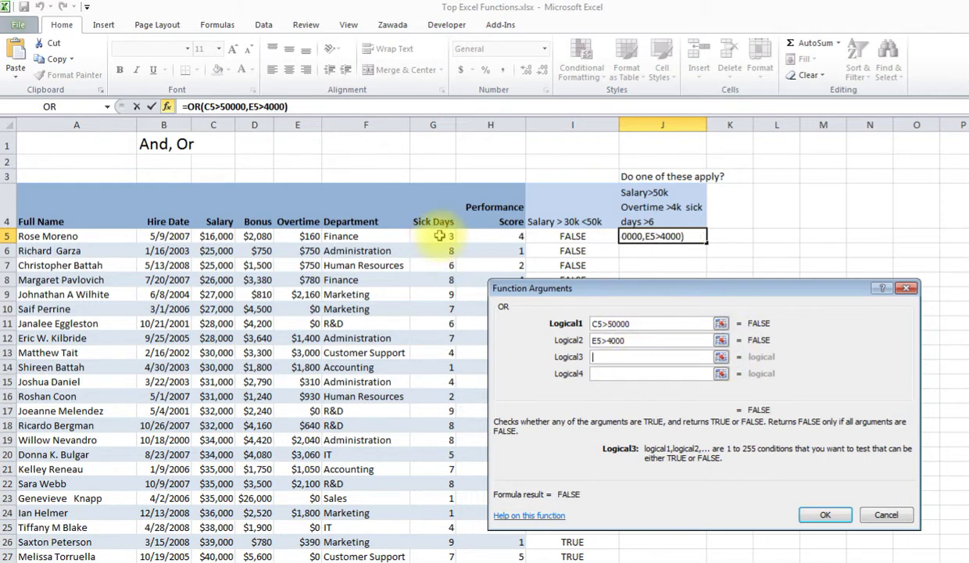
{"action": "left_click", "coordinate": [440, 235]}
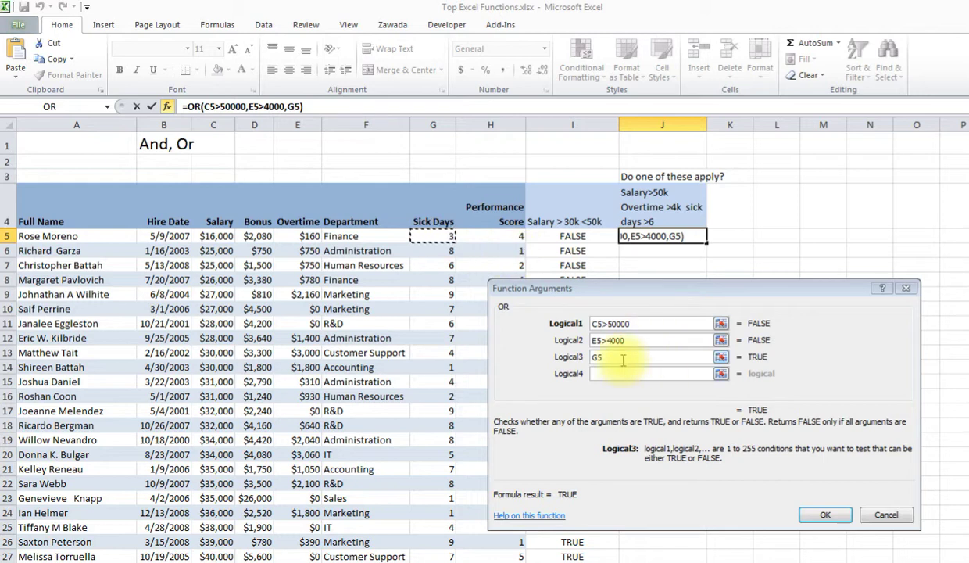
{"action": "type", "text": ">6"}
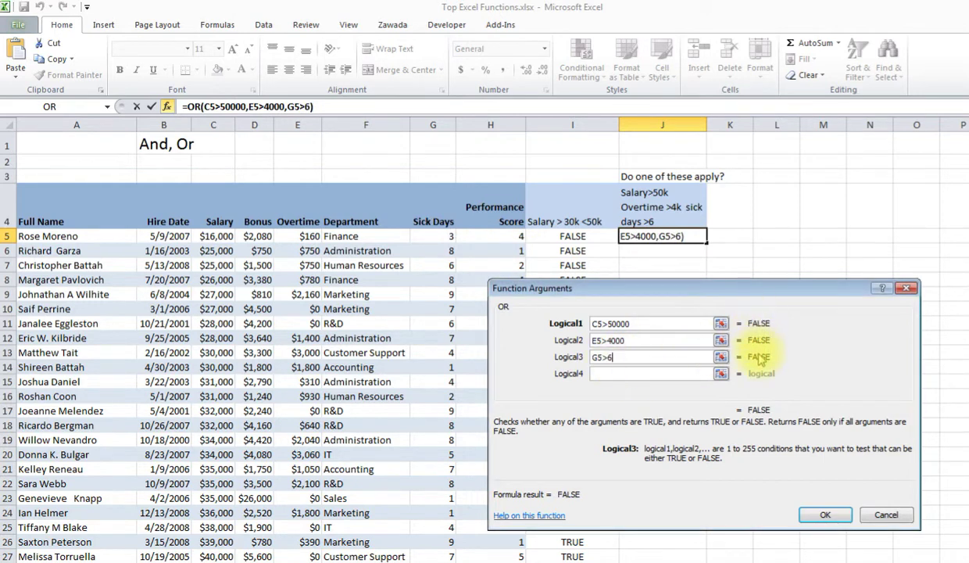
{"action": "left_click", "coordinate": [825, 514]}
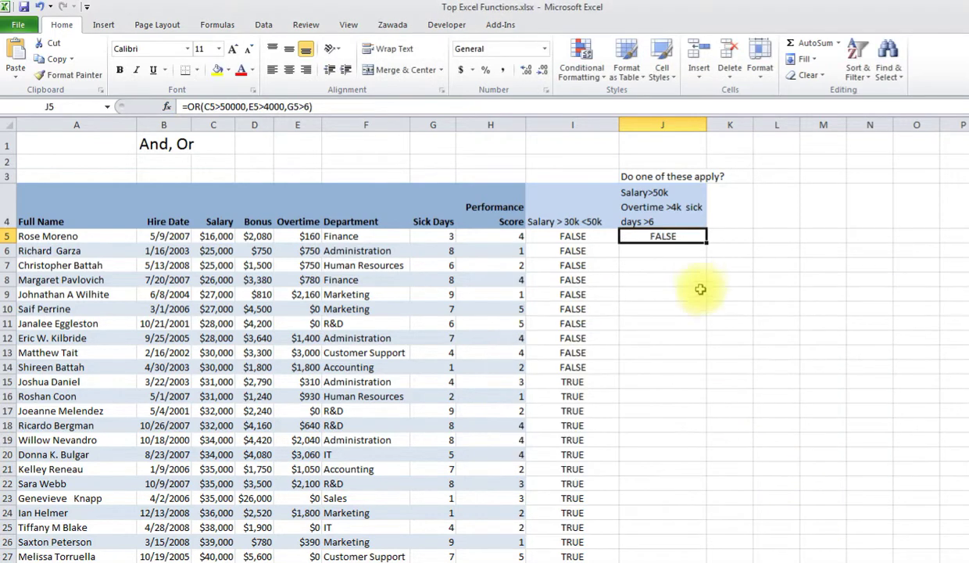
{"action": "left_click_drag", "start_coordinate": [707, 245], "coordinate": [698, 542]}
Check the OR result in J6 against that employee's sick days in G6.
{"action": "left_click", "coordinate": [664, 251]}
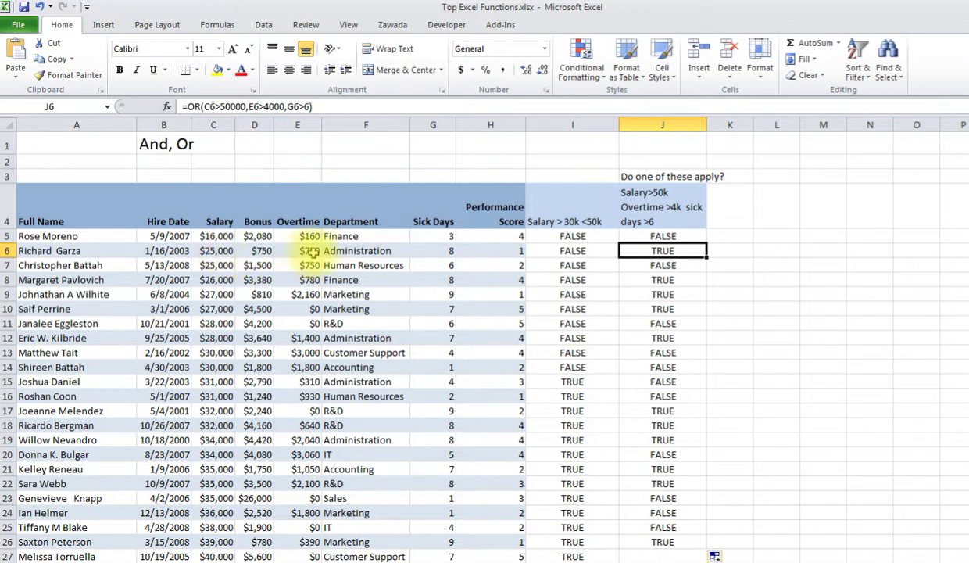
{"action": "left_click", "coordinate": [444, 250]}
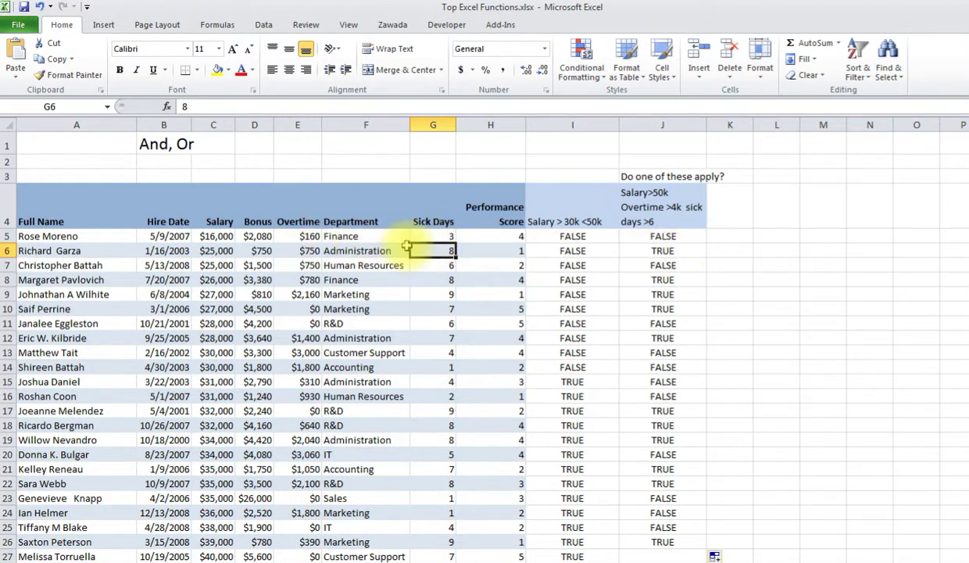
{"action": "left_click", "coordinate": [672, 251]}
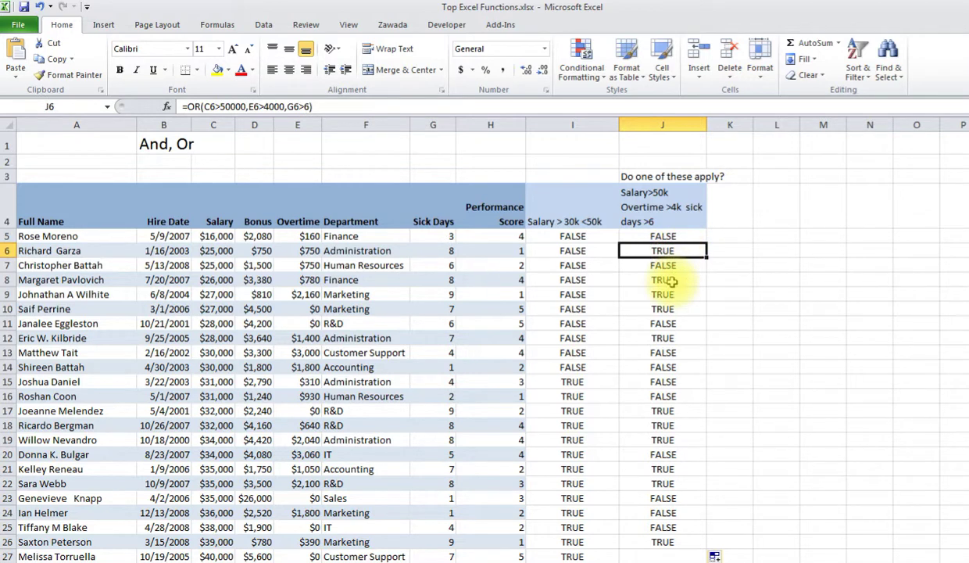
Examine the copied OR formulas and results in column J between rows 5 and 19, and compare them with the AND formula in I14.
{"action": "left_click", "coordinate": [671, 280]}
{"action": "left_click", "coordinate": [661, 310]}
{"action": "left_click", "coordinate": [663, 353]}
{"action": "left_click", "coordinate": [662, 265]}
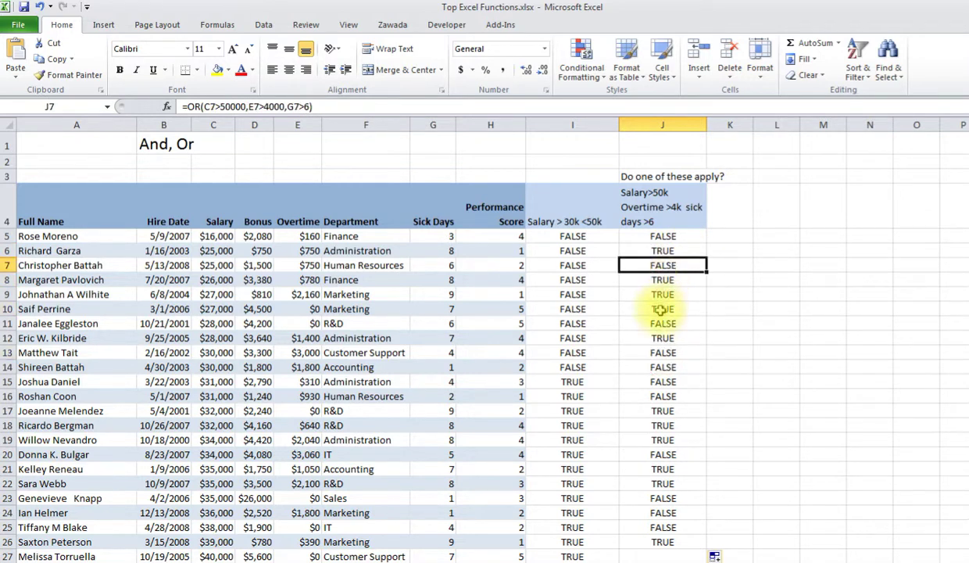
{"action": "left_click", "coordinate": [661, 310]}
{"action": "left_click", "coordinate": [663, 396]}
{"action": "left_click", "coordinate": [661, 440]}
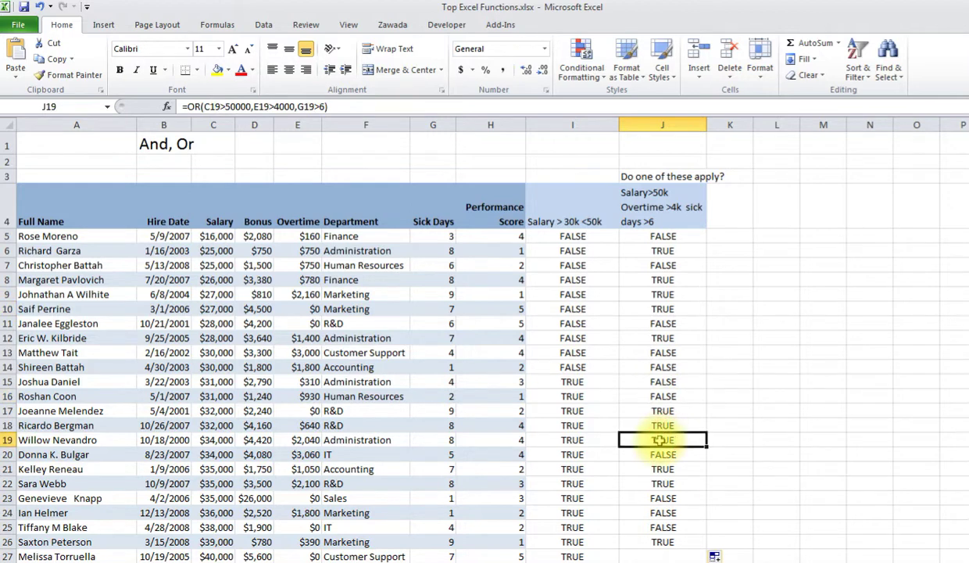
{"action": "left_click", "coordinate": [661, 426]}
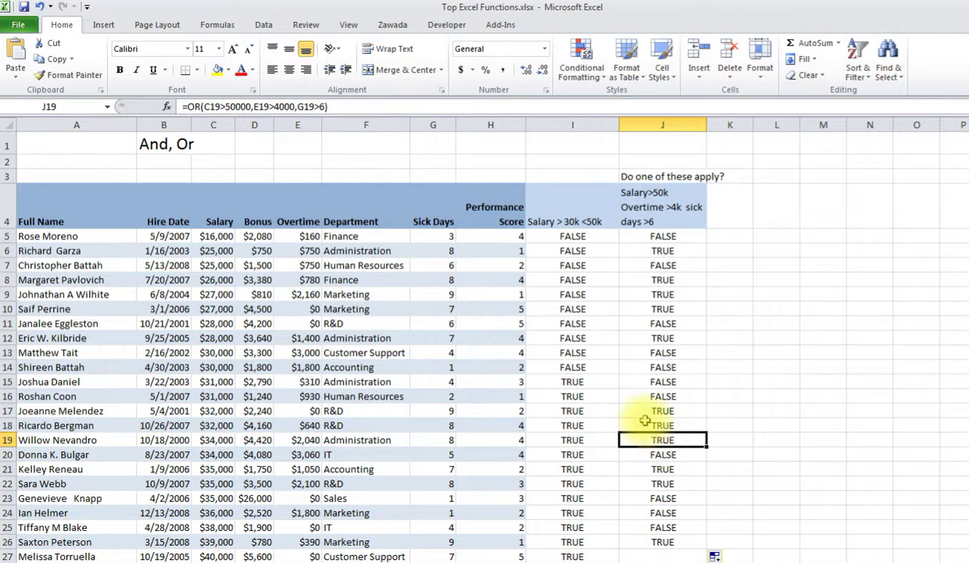
{"action": "left_click", "coordinate": [663, 309]}
{"action": "left_click", "coordinate": [653, 367]}
{"action": "left_click", "coordinate": [649, 279]}
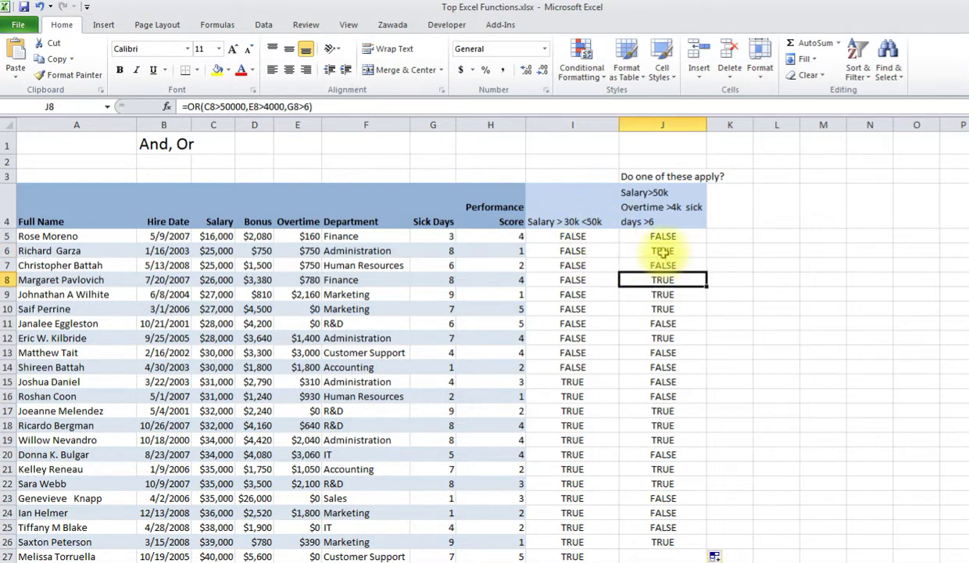
{"action": "left_click", "coordinate": [662, 251]}
{"action": "left_click", "coordinate": [662, 265]}
{"action": "left_click", "coordinate": [662, 236]}
{"action": "left_click", "coordinate": [662, 280]}
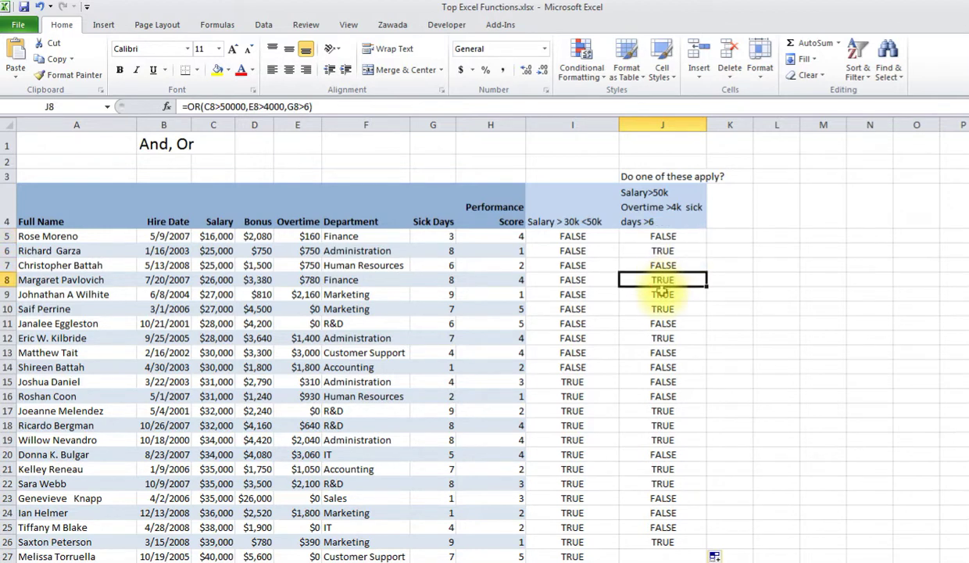
{"action": "left_click", "coordinate": [662, 324]}
{"action": "left_click", "coordinate": [582, 368]}
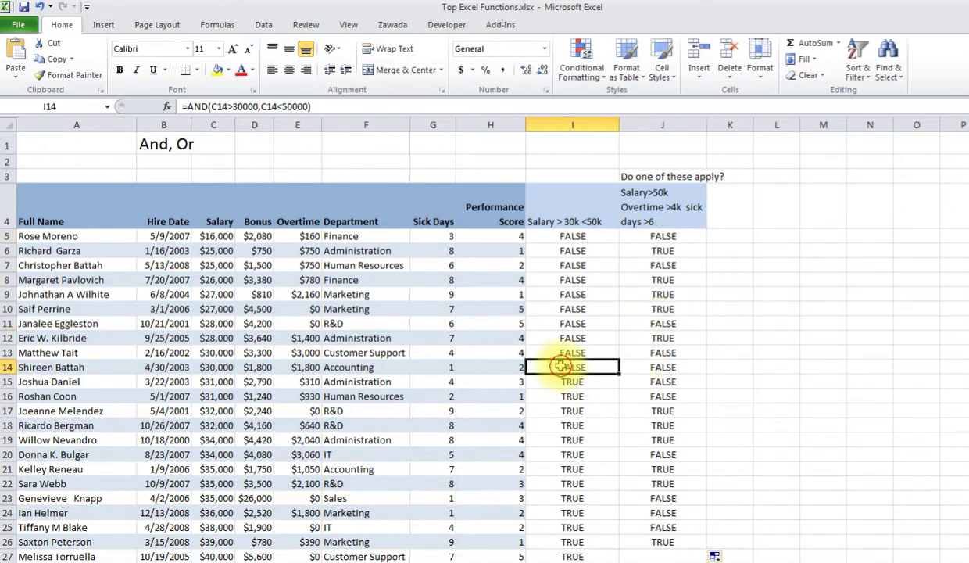